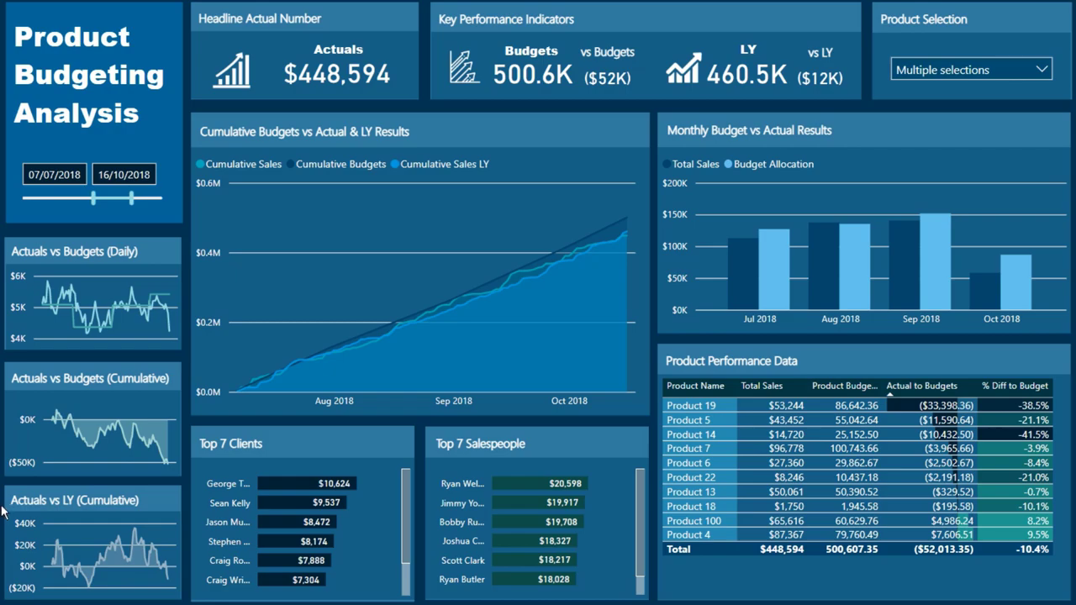
Extend the date range's end to 31/10/2018 and add Product 12 to the product selection
mouse_move(444, 298)
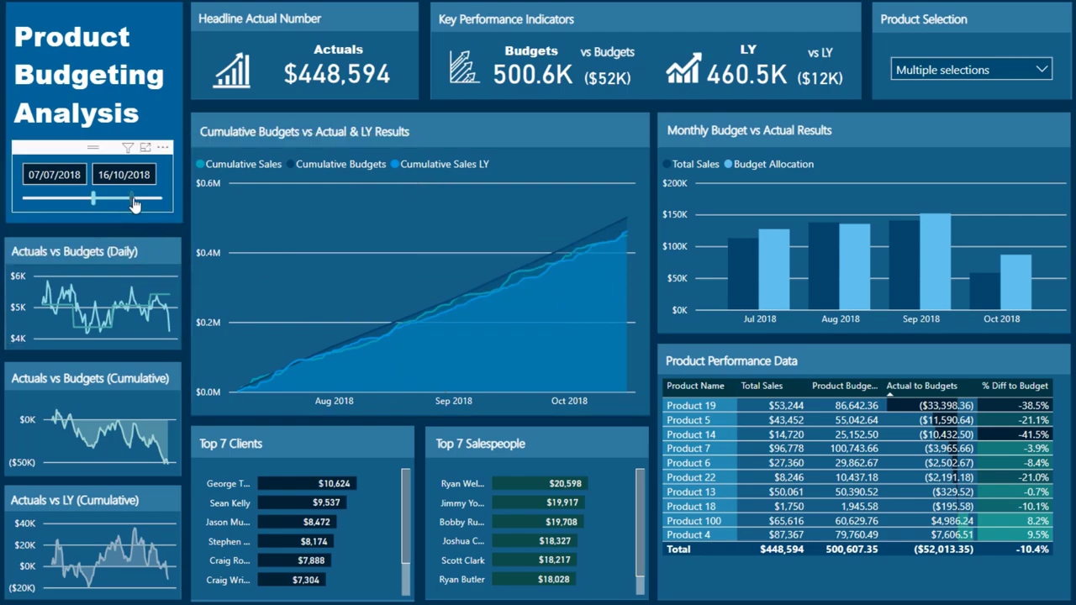
left_click_drag(137, 199, 138, 199)
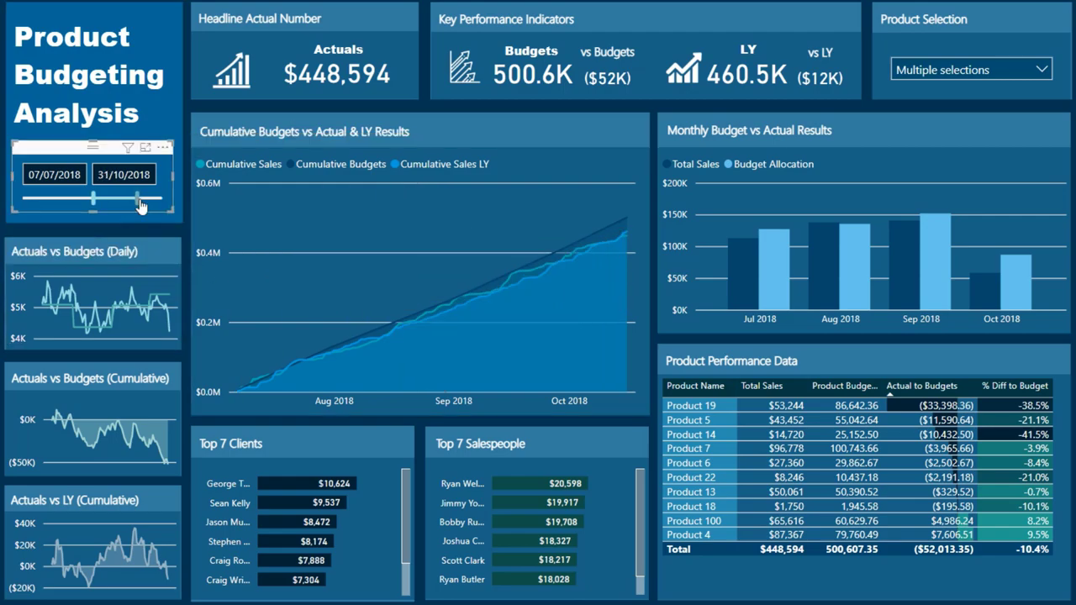
left_click(1045, 73)
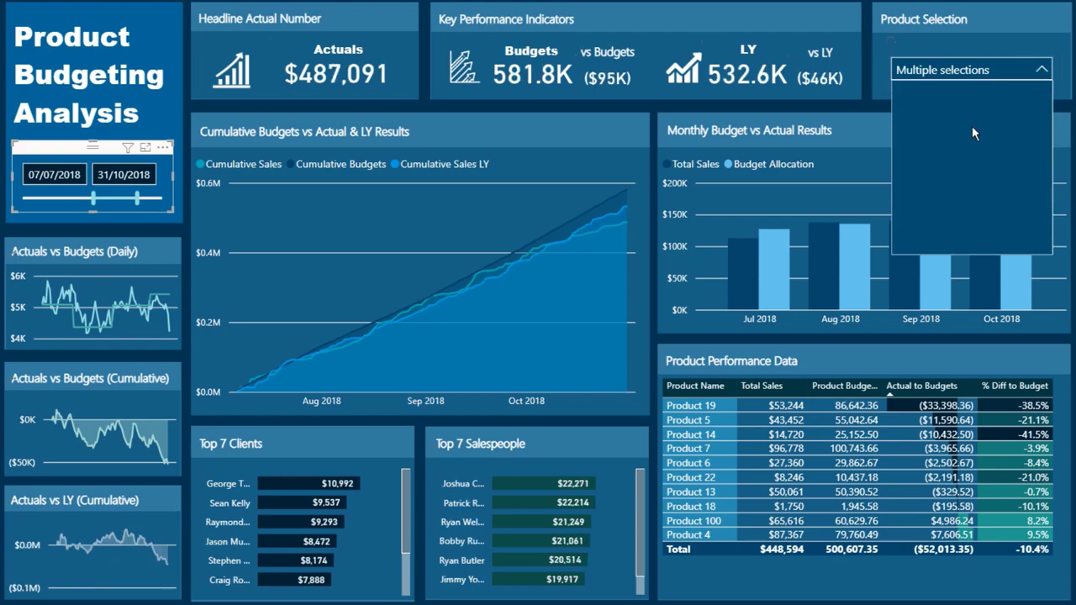
scroll(927, 240, "down", 1)
left_click(905, 232)
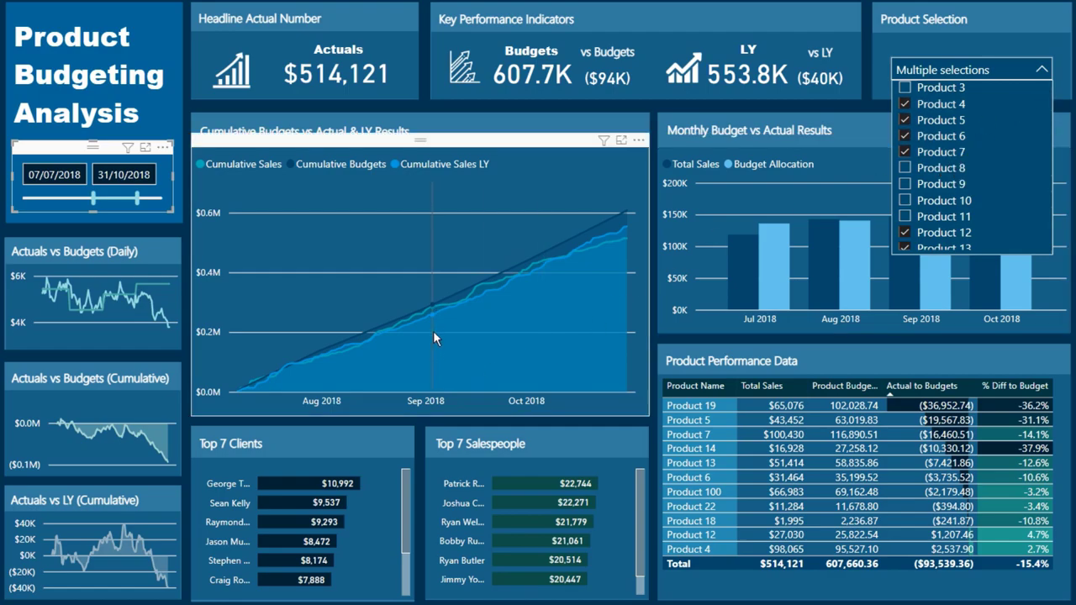
mouse_move(464, 315)
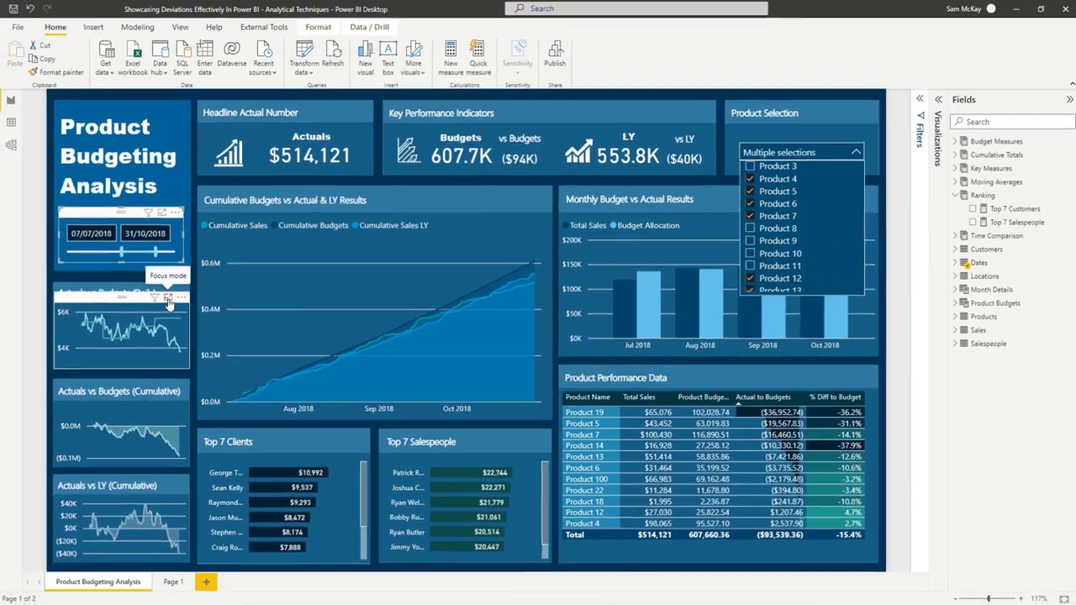
left_click(158, 271)
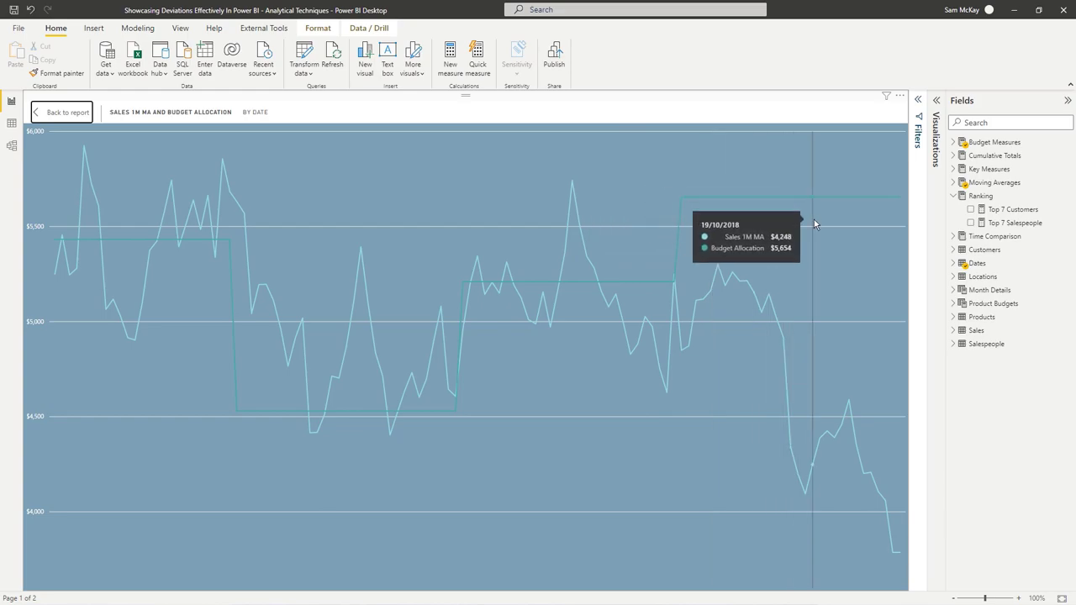
left_click(61, 112)
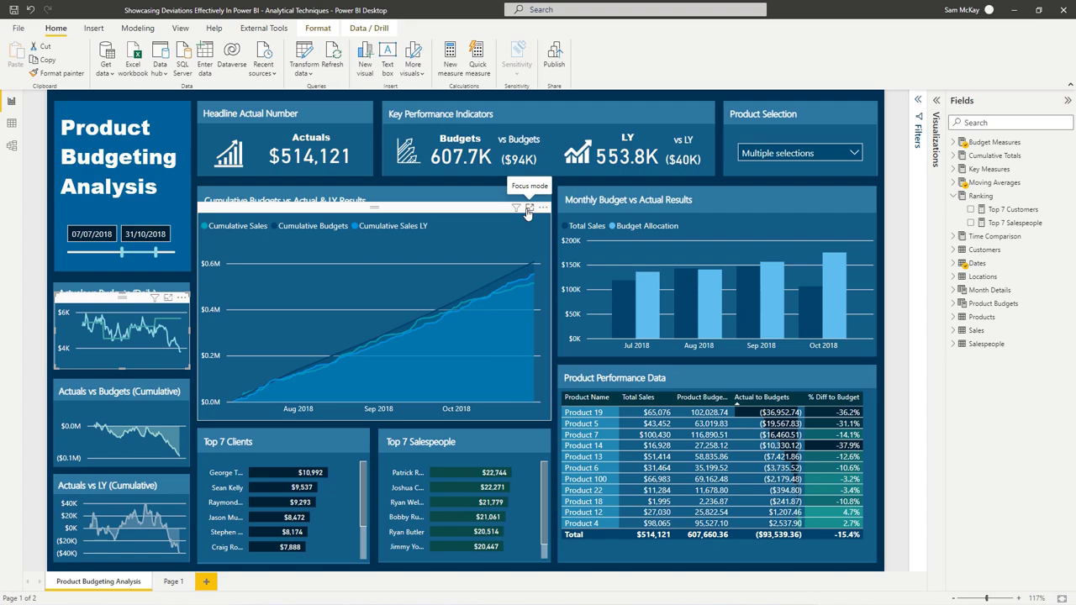
left_click(528, 209)
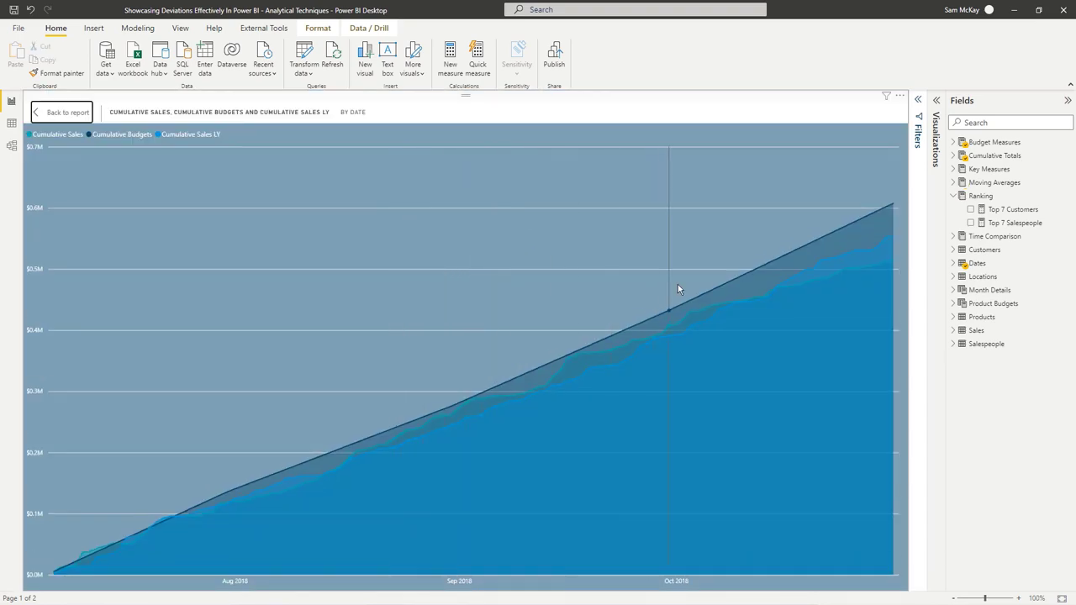
mouse_move(721, 254)
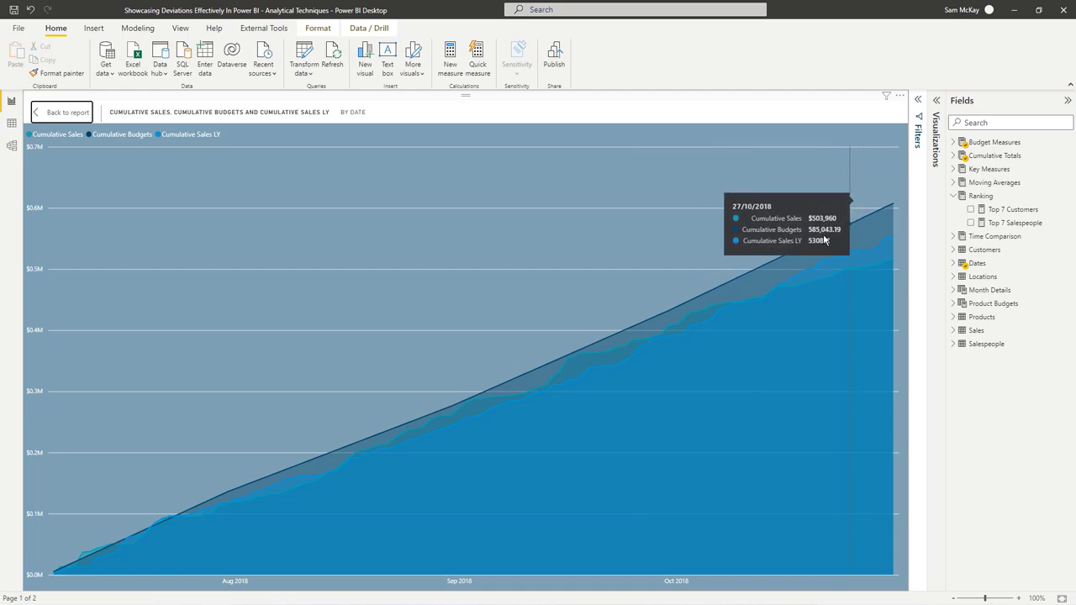
left_click(67, 112)
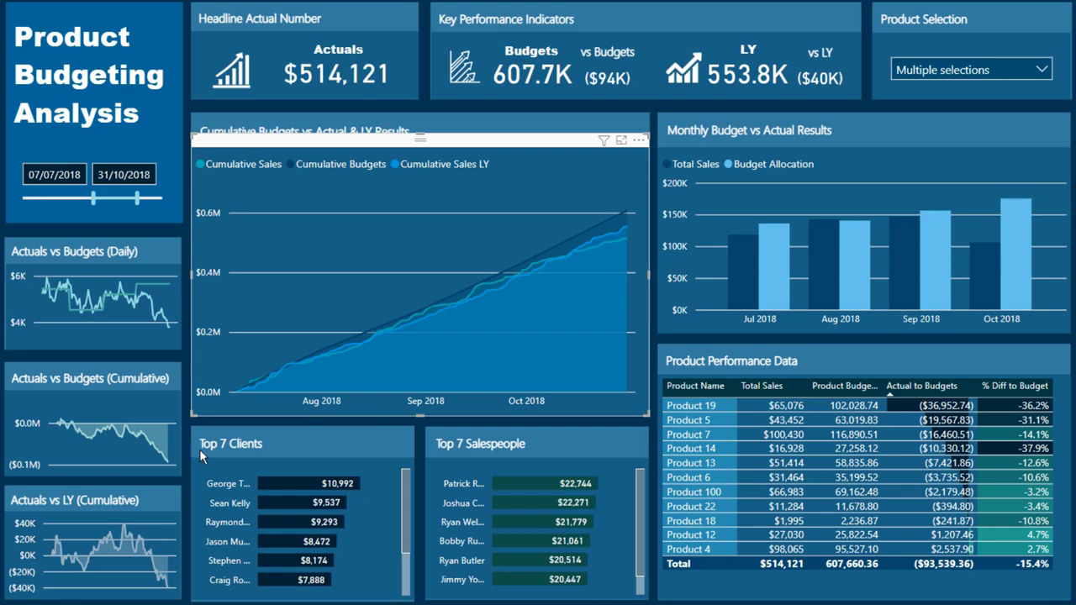
mouse_move(385, 335)
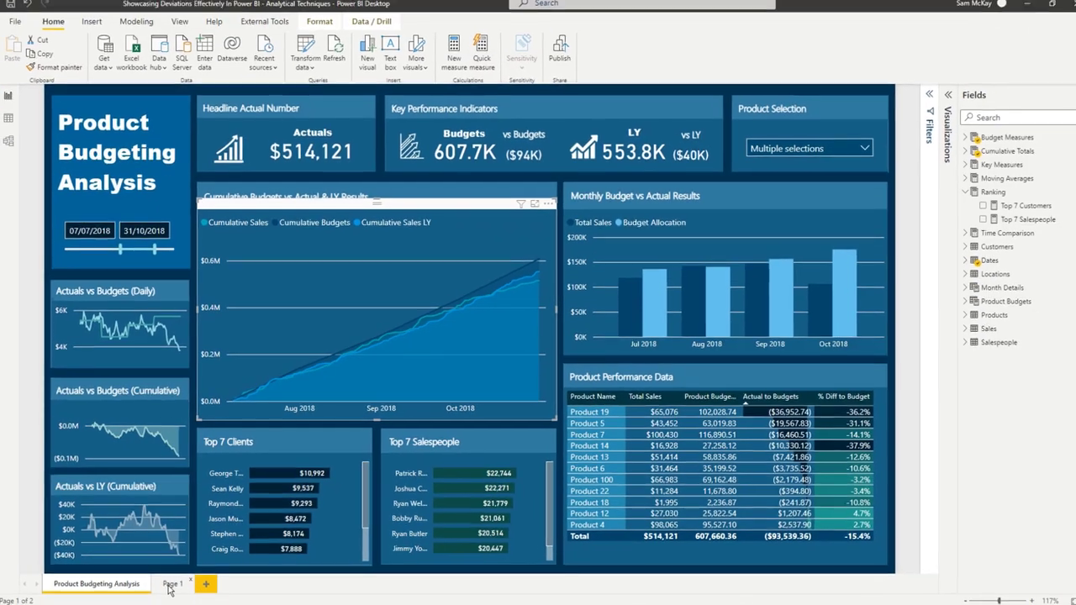
On Page 1, start the date range at 19/07/2017 and convert the cumulative chart into a table
left_click(169, 582)
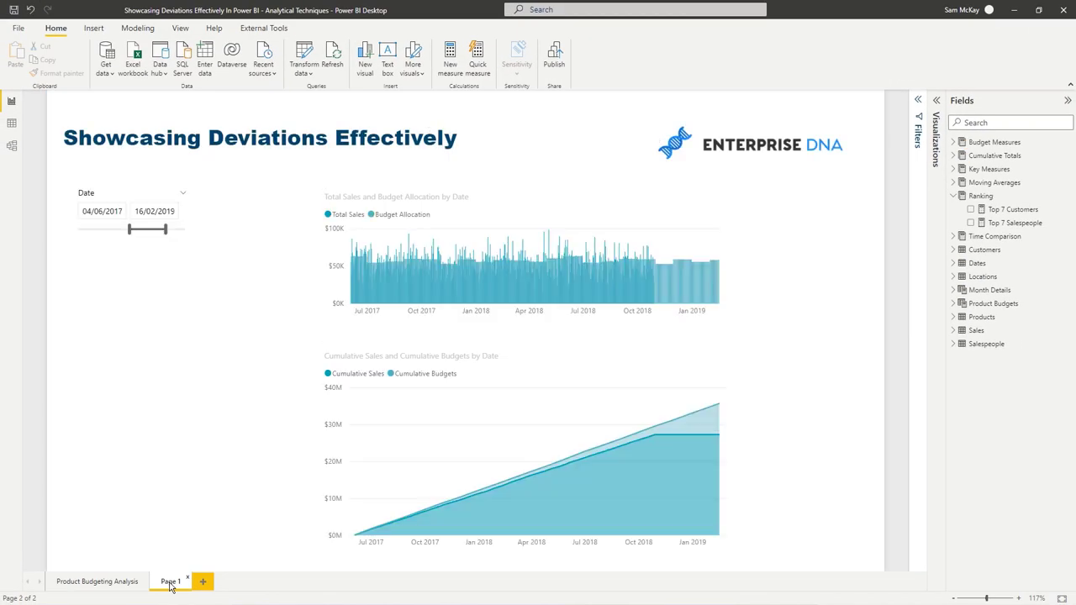
left_click(538, 372)
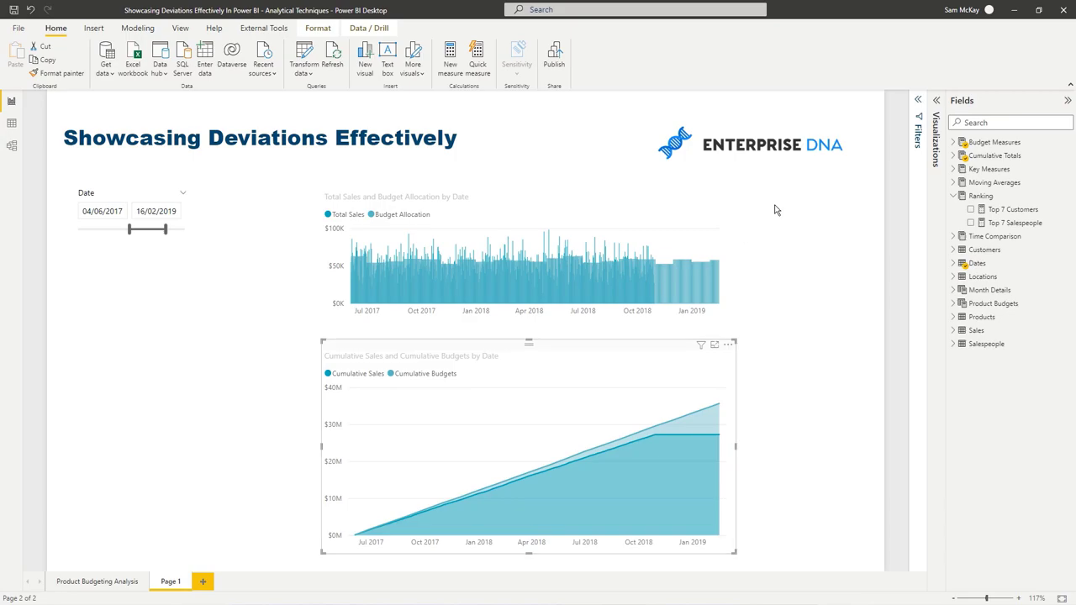
left_click(937, 102)
left_click(823, 105)
left_click_drag(89, 249, 115, 249)
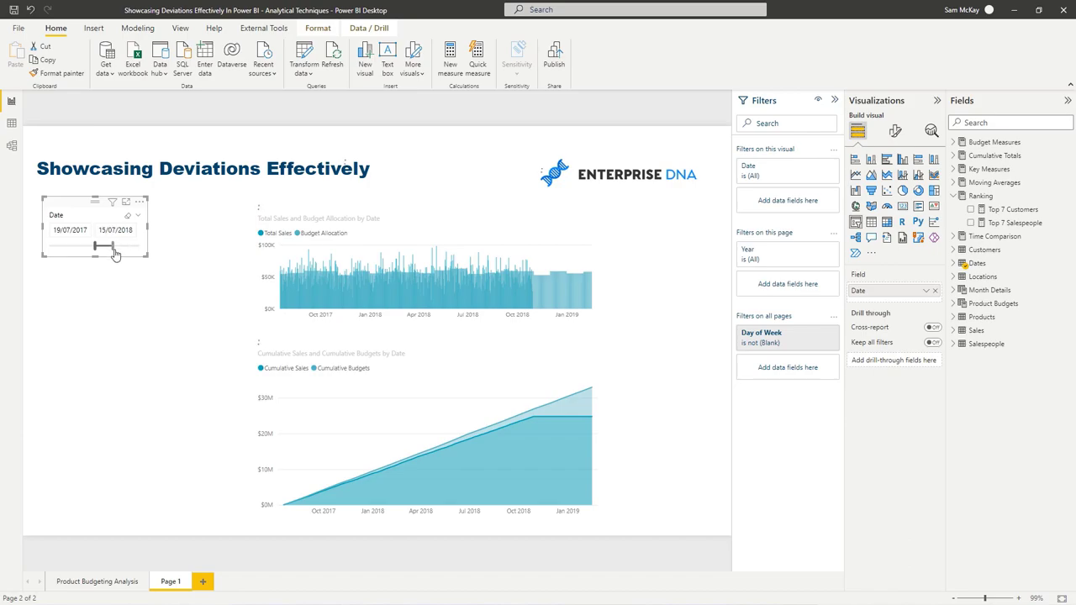
left_click(477, 350)
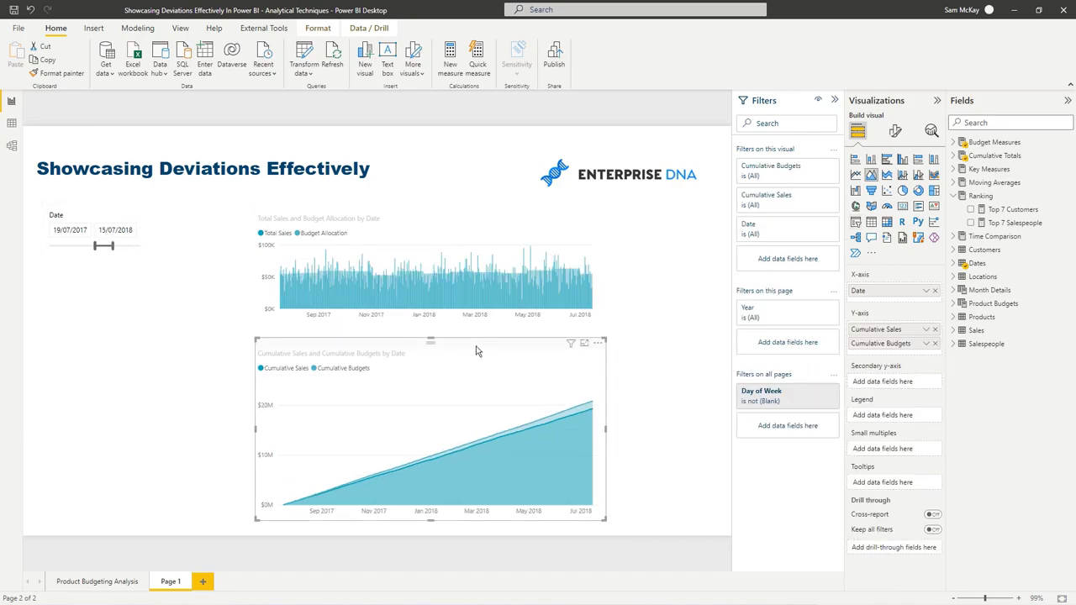
left_click(887, 221)
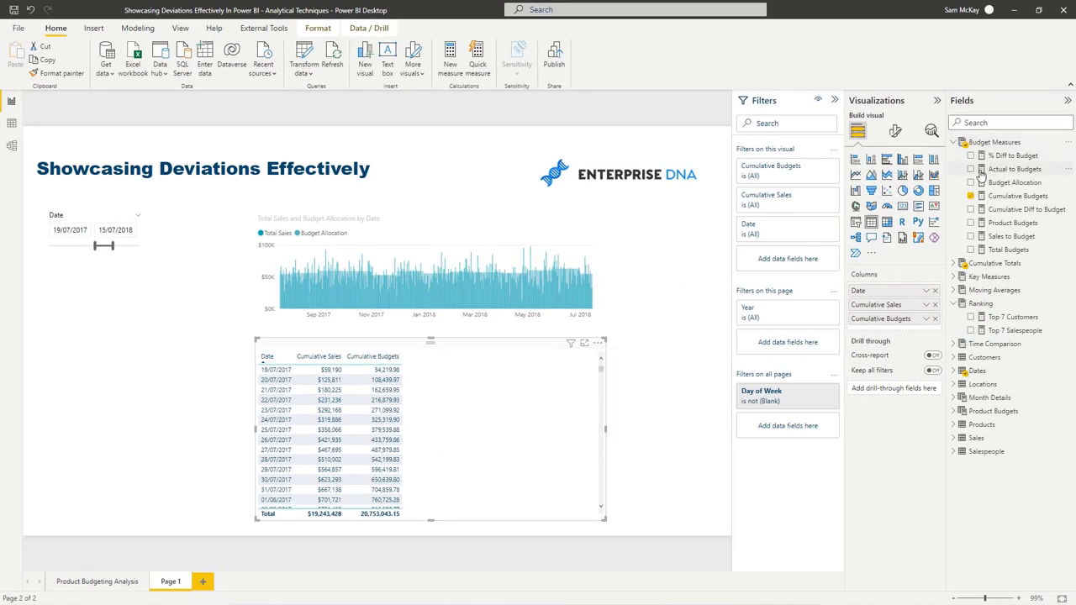
Review the Actual to Budgets and Cumulative Diff to Budget DAX formulas, then add Cumulative Diff to Budget to the table
left_click(990, 171)
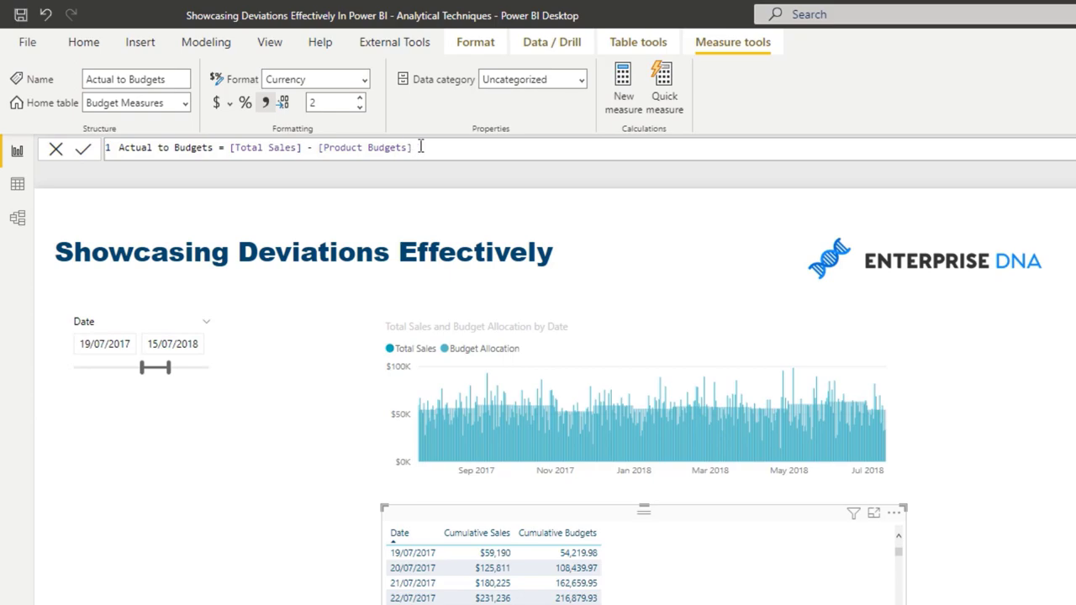
left_click_drag(420, 147, 230, 152)
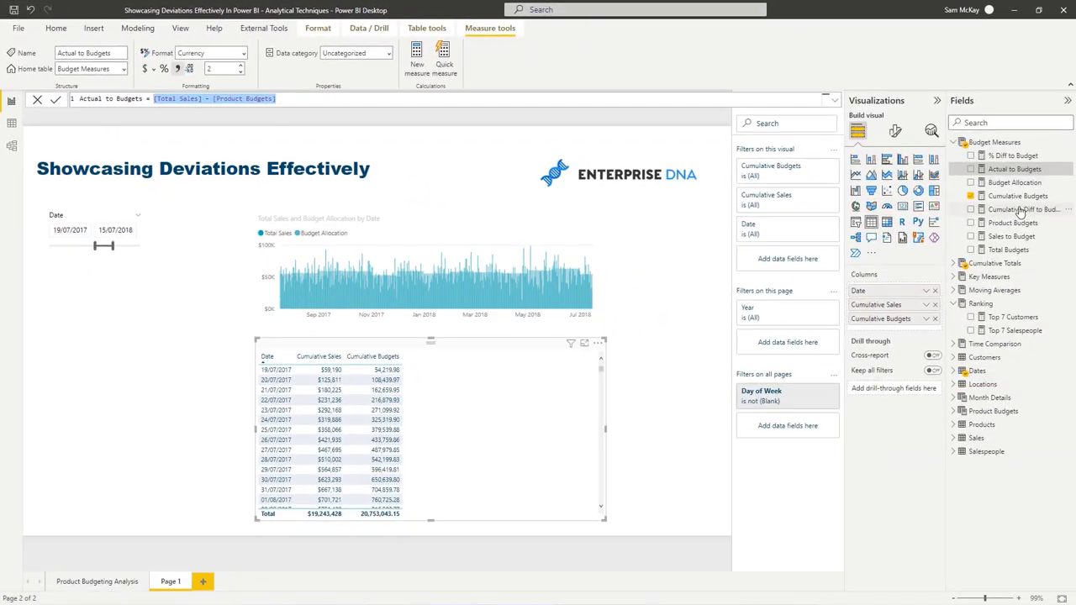
left_click(1020, 210)
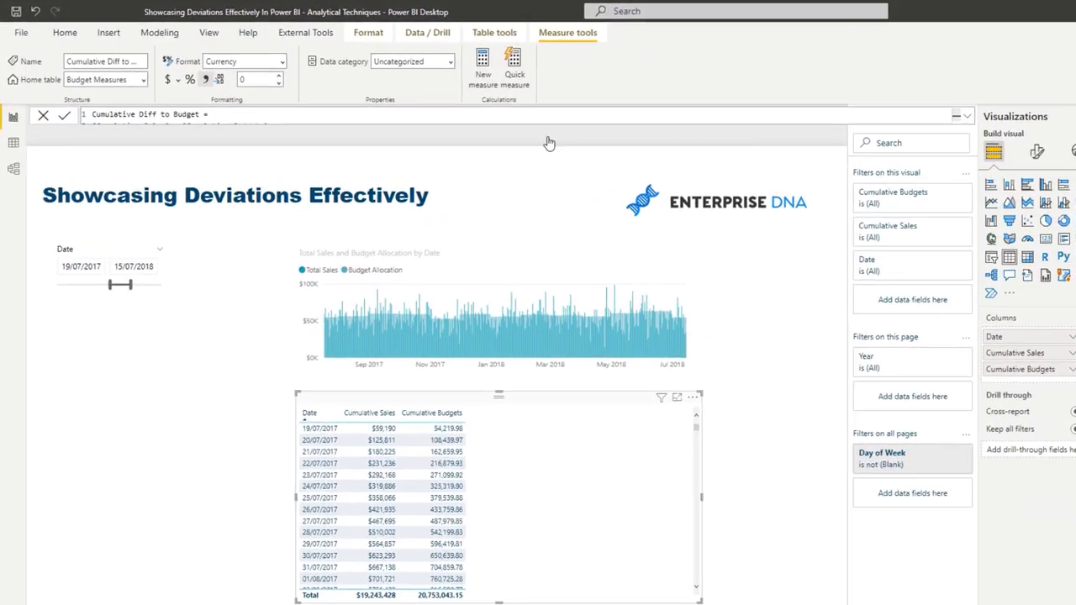
left_click(240, 109)
key("ctrl+a")
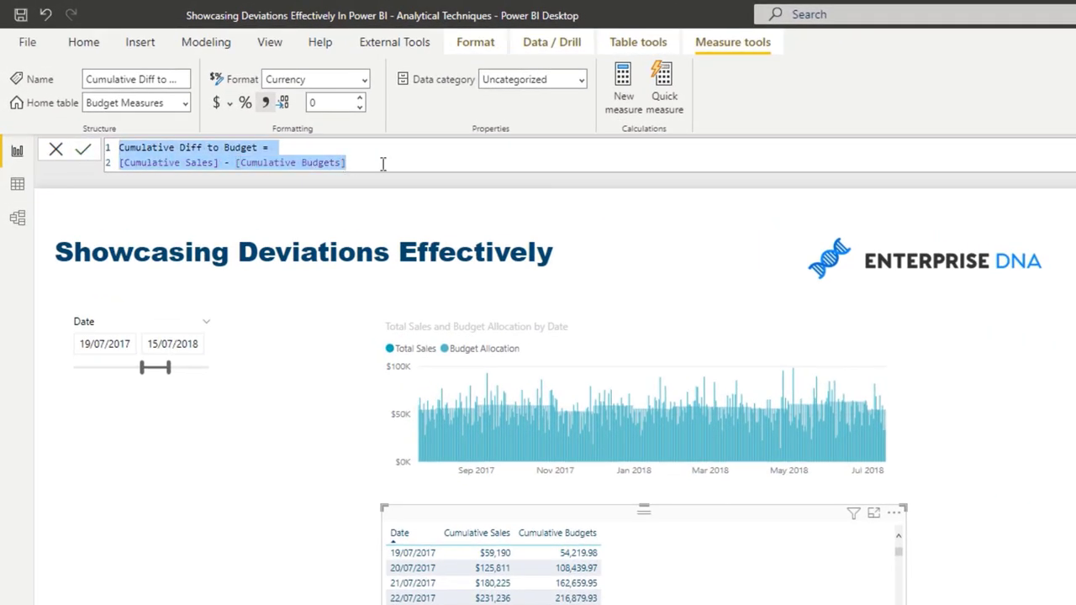
left_click(382, 163)
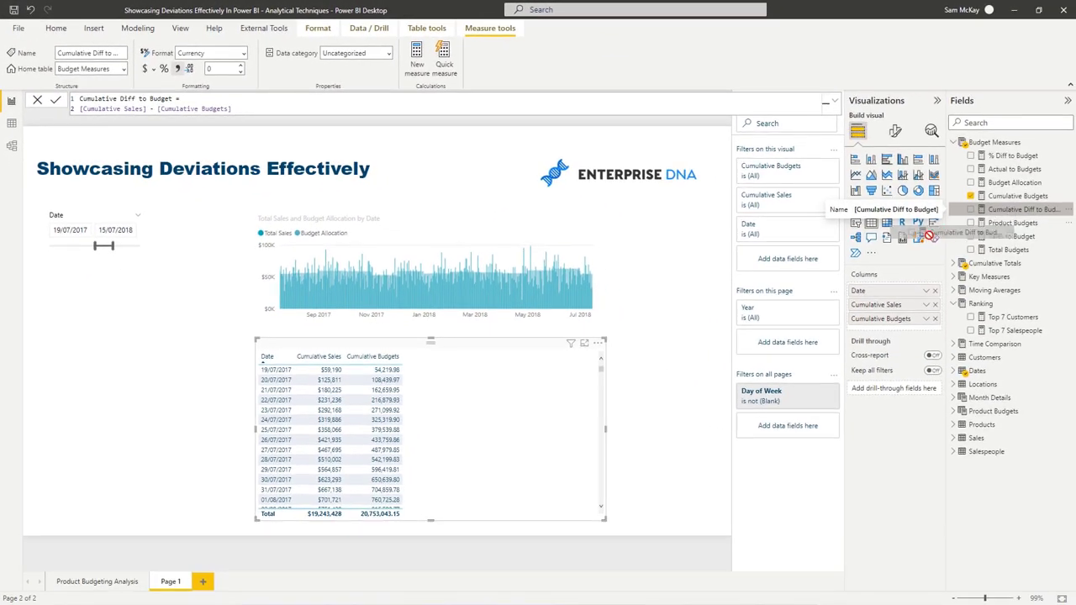
left_click_drag(1022, 210, 486, 381)
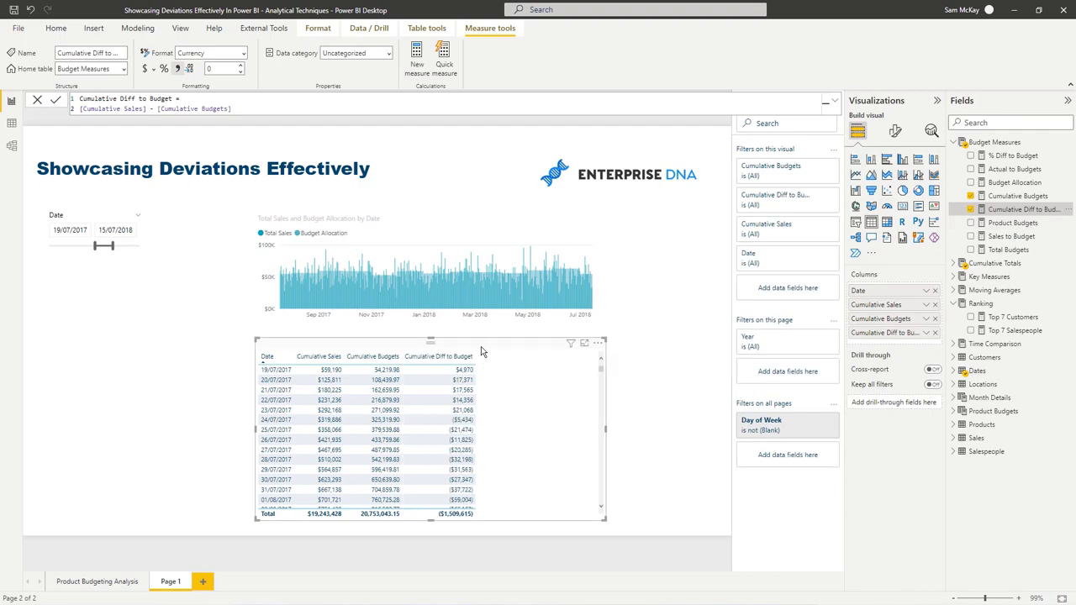
Move the table left, narrow it to its columns, and paste a duplicate beside it
left_click_drag(480, 348, 268, 340)
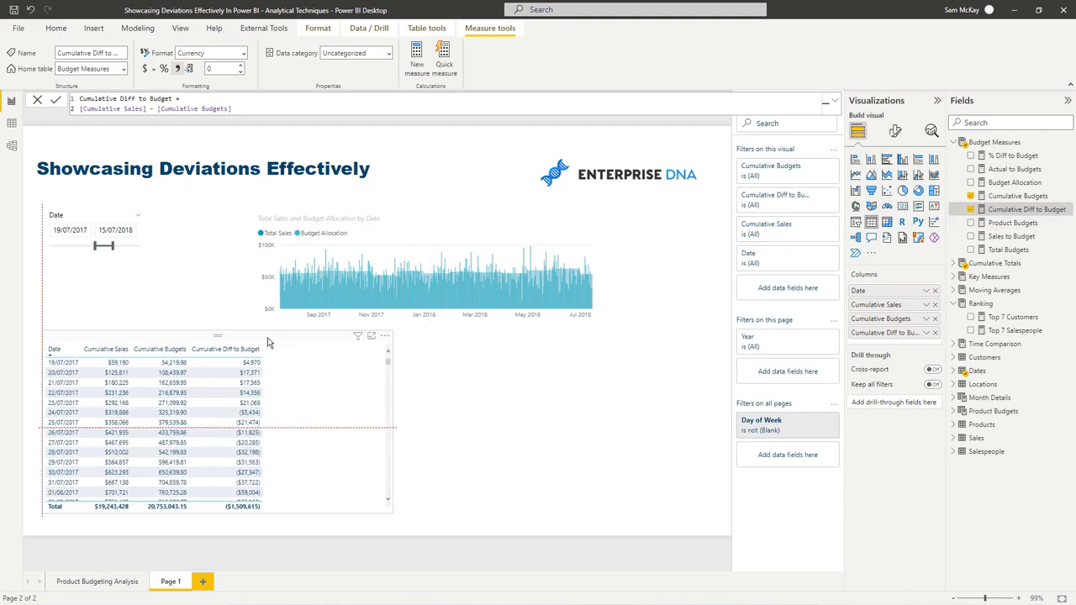
left_click_drag(391, 419, 277, 419)
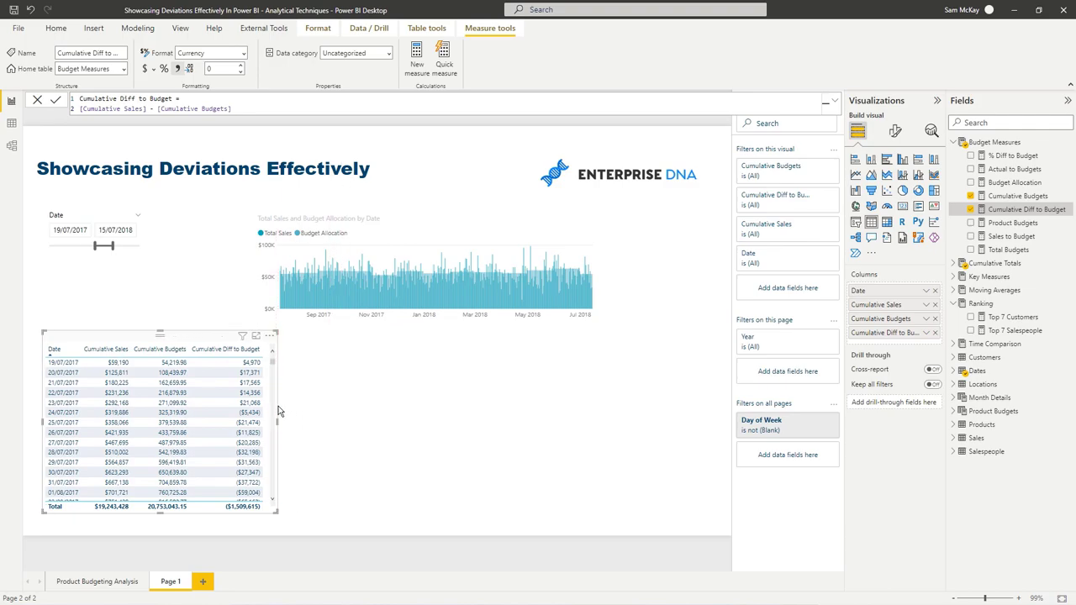
left_click(206, 342)
key("ctrl+c")
key("ctrl+v")
left_click_drag(433, 344, 452, 348)
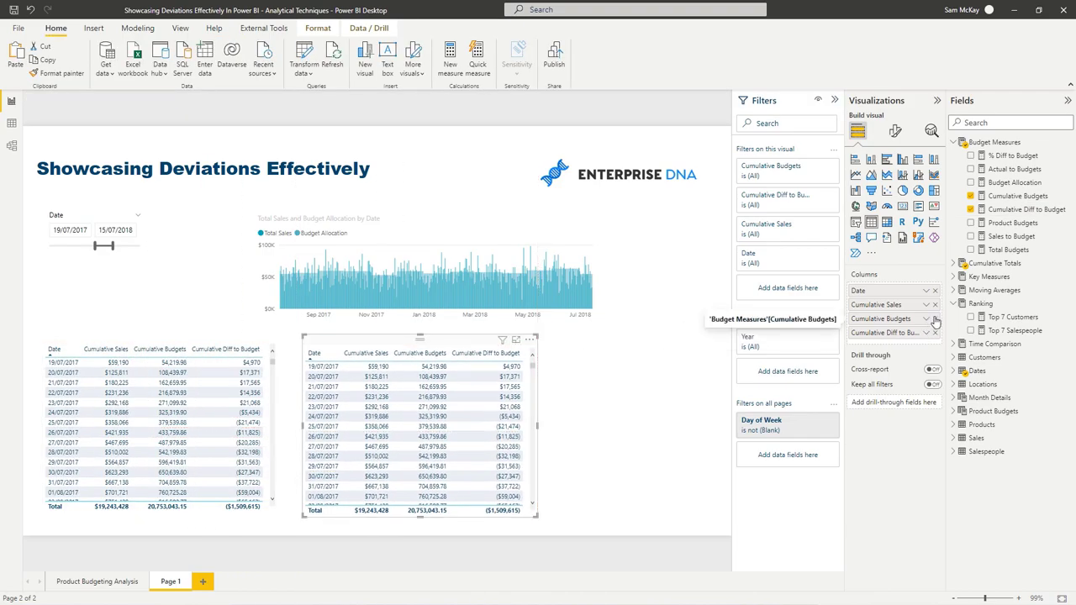
Strip Cumulative Sales and Budgets from the copy, make it a wider, shorter area chart, then return to Product Budgeting Analysis
left_click(935, 318)
left_click(934, 304)
left_click(871, 174)
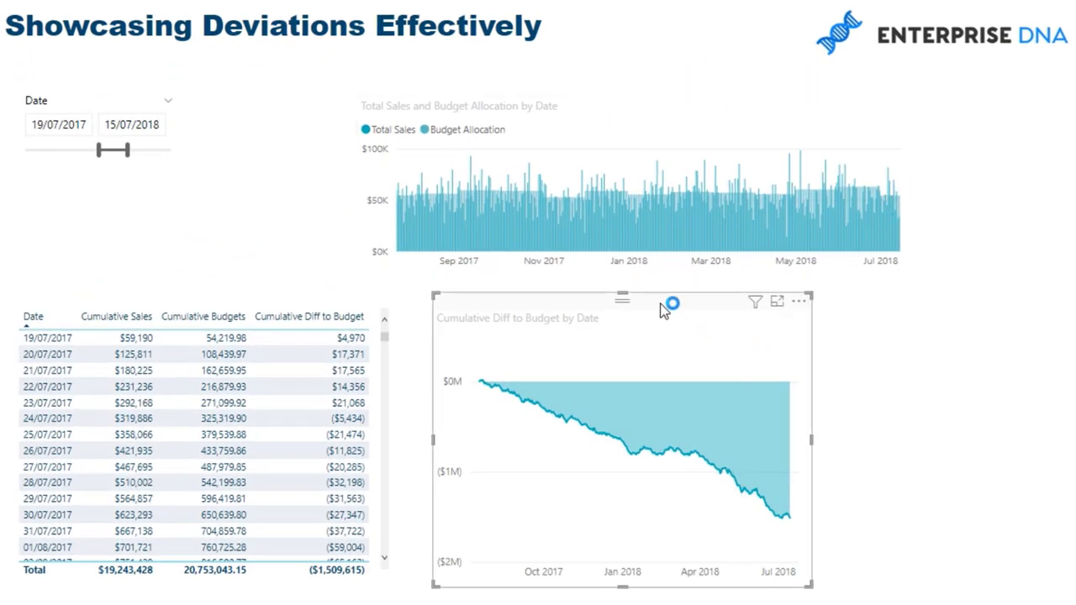
left_click_drag(812, 440, 1008, 444)
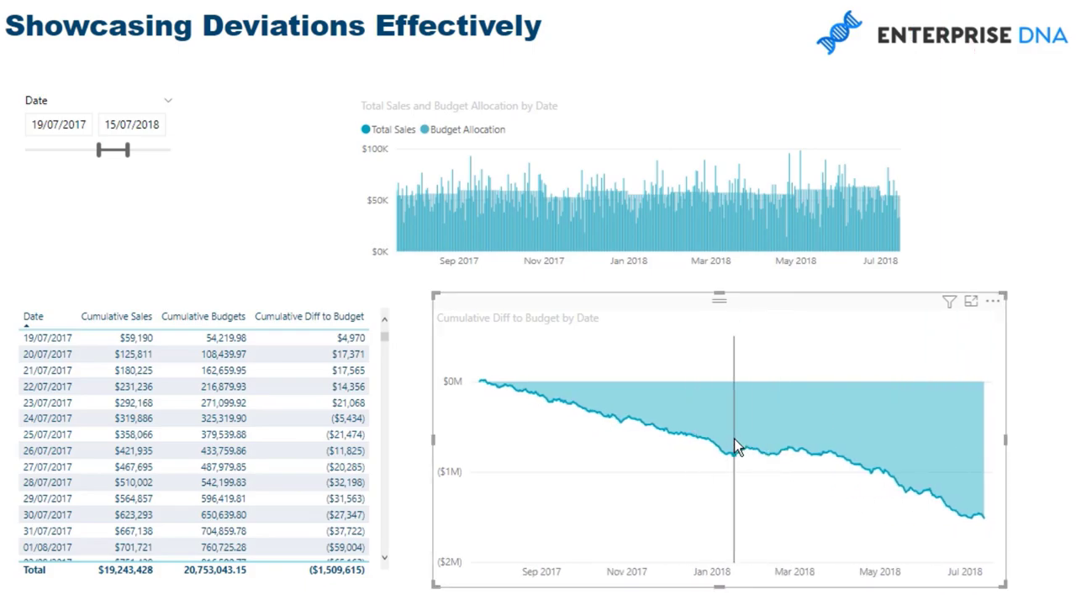
left_click_drag(719, 586, 719, 508)
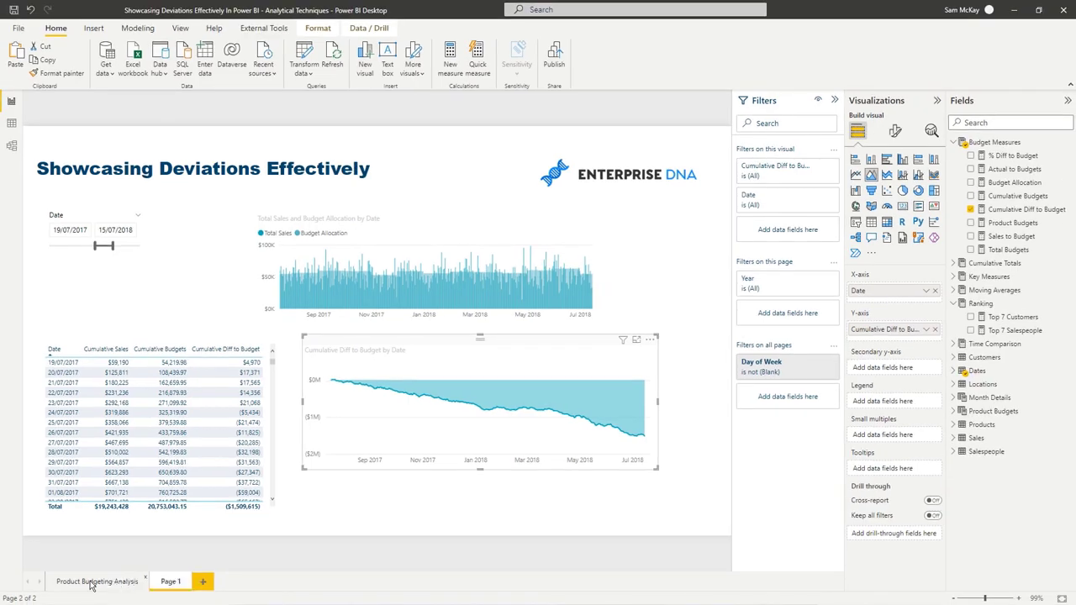
left_click(98, 581)
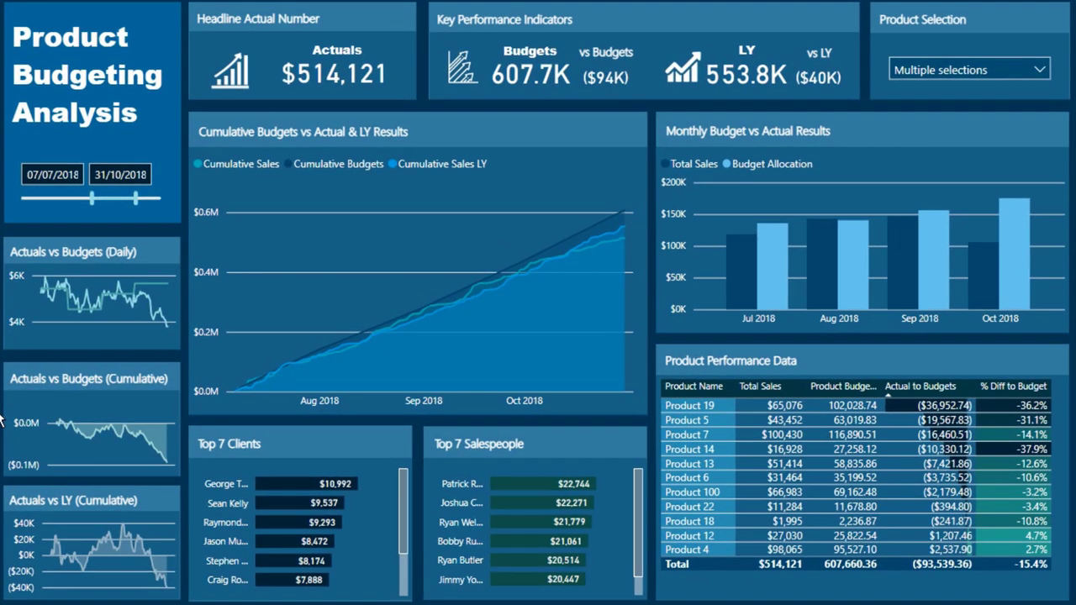
mouse_move(92, 452)
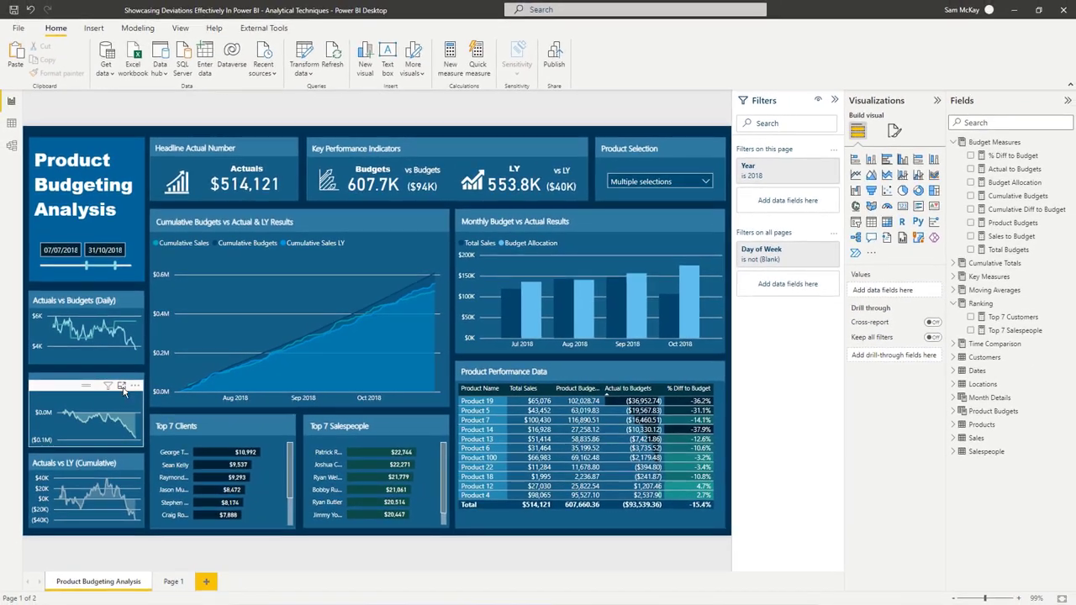
left_click(122, 386)
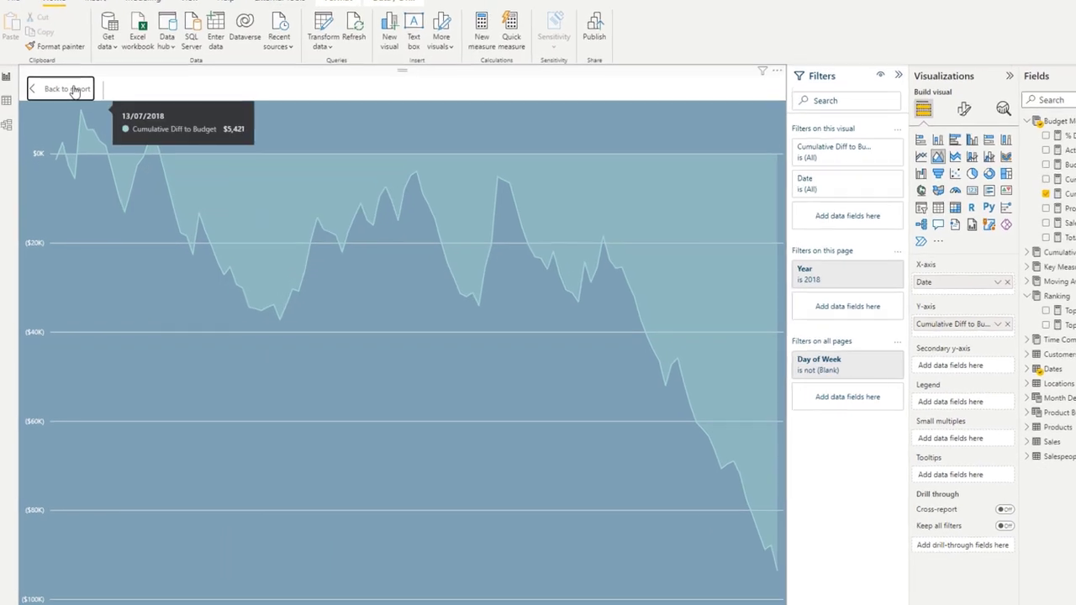
left_click(61, 112)
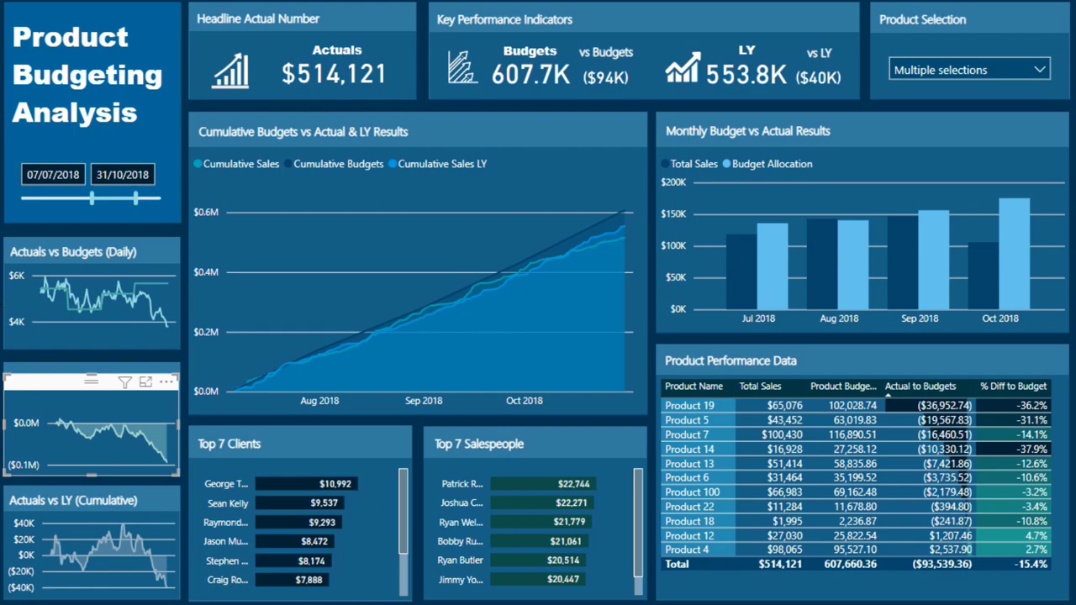
Deselect the chart and drag the Date slicer to 08/06/2018–01/10/2018
left_click(2, 296)
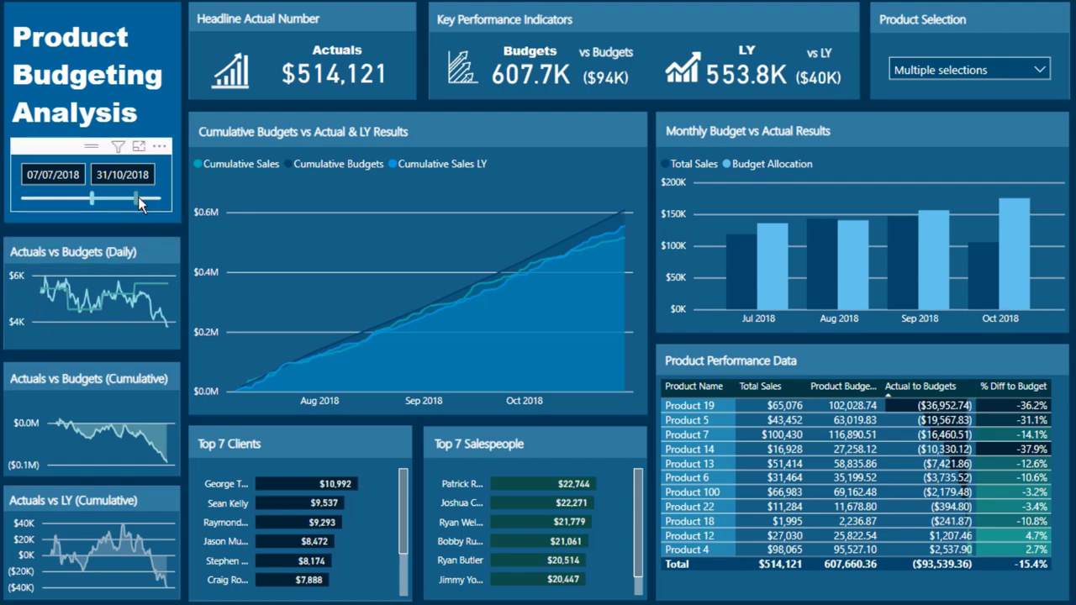
left_click_drag(106, 197, 132, 211)
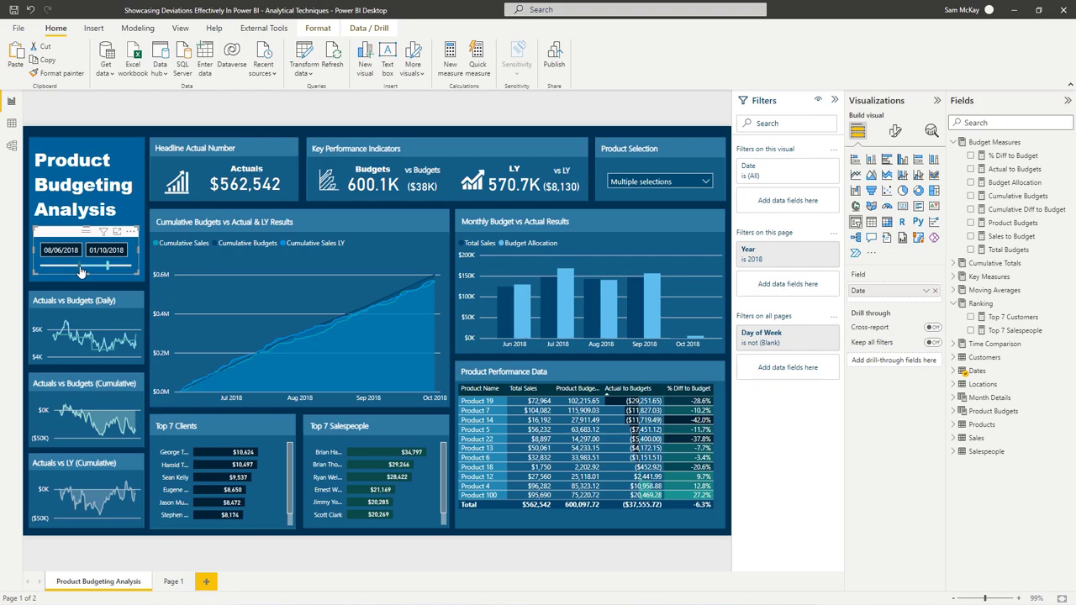
mouse_move(365, 339)
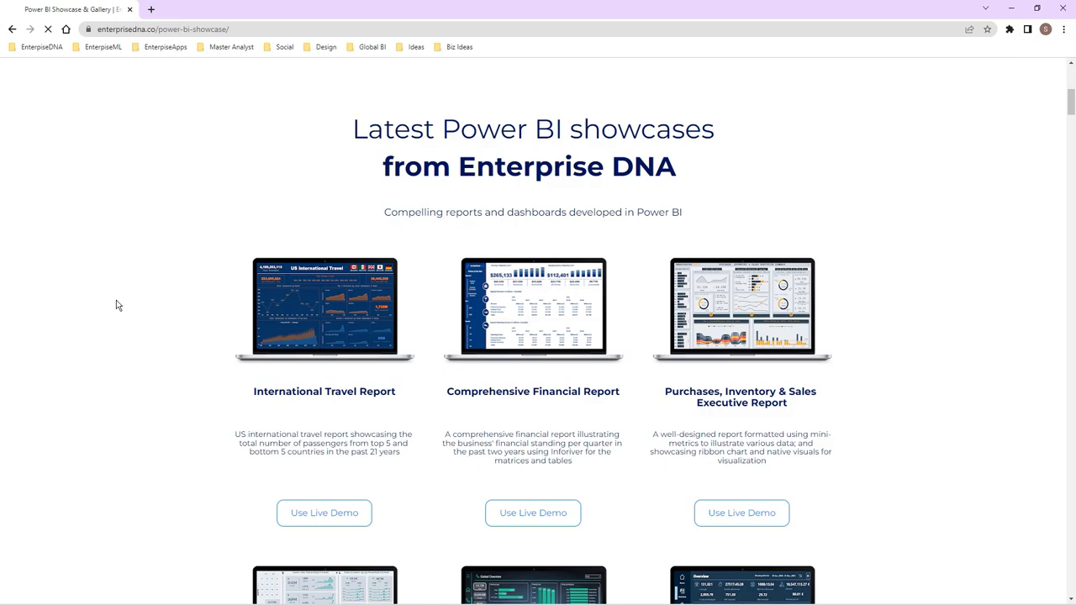
scroll(166, 327, "down", 1)
scroll(166, 328, "down", 7)
scroll(165, 327, "up", 3)
scroll(166, 328, "up", 4)
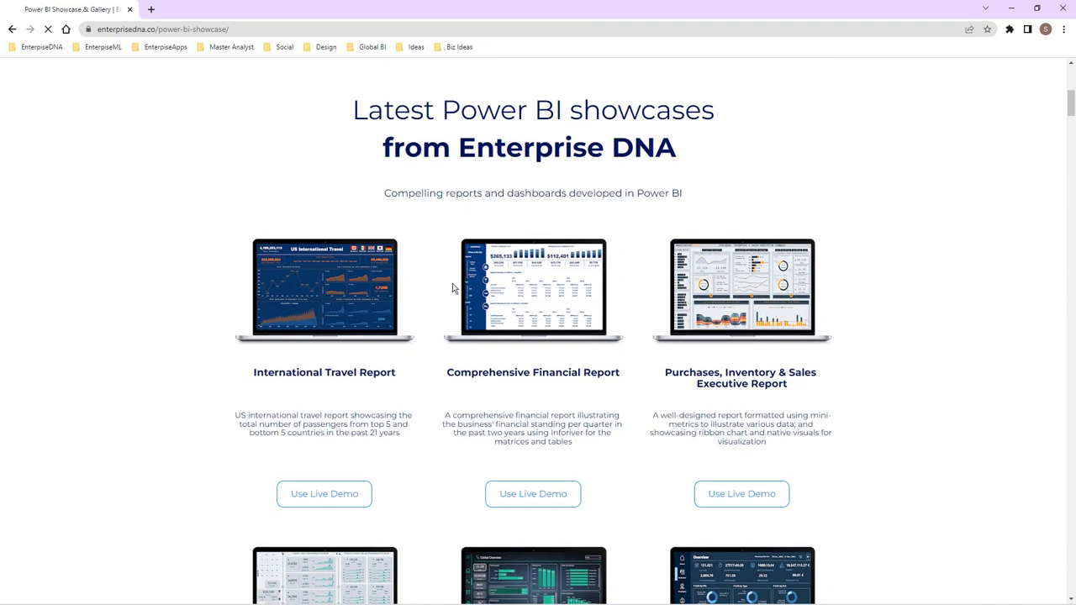